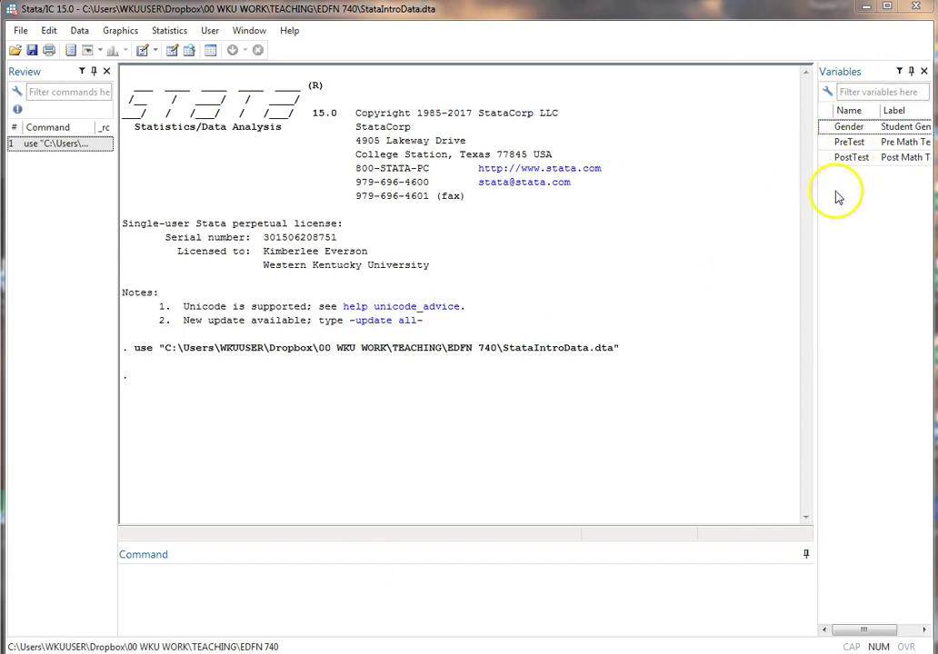
Run browse to view the dataset in the Data Browser, then close it.
click(353, 578)
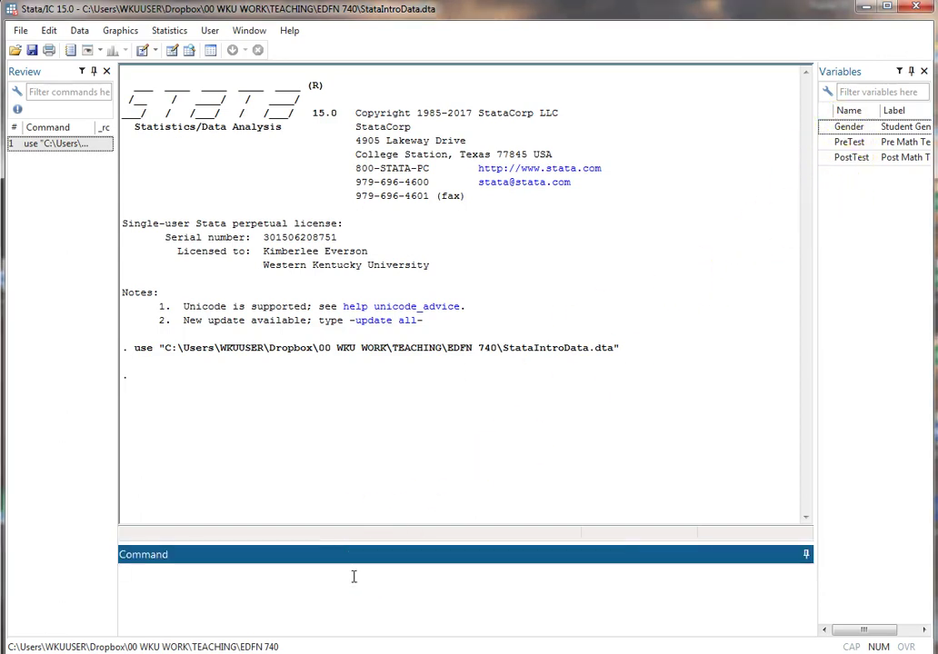
text(browa)
key(BackSpace)
text(se)
key(Return)
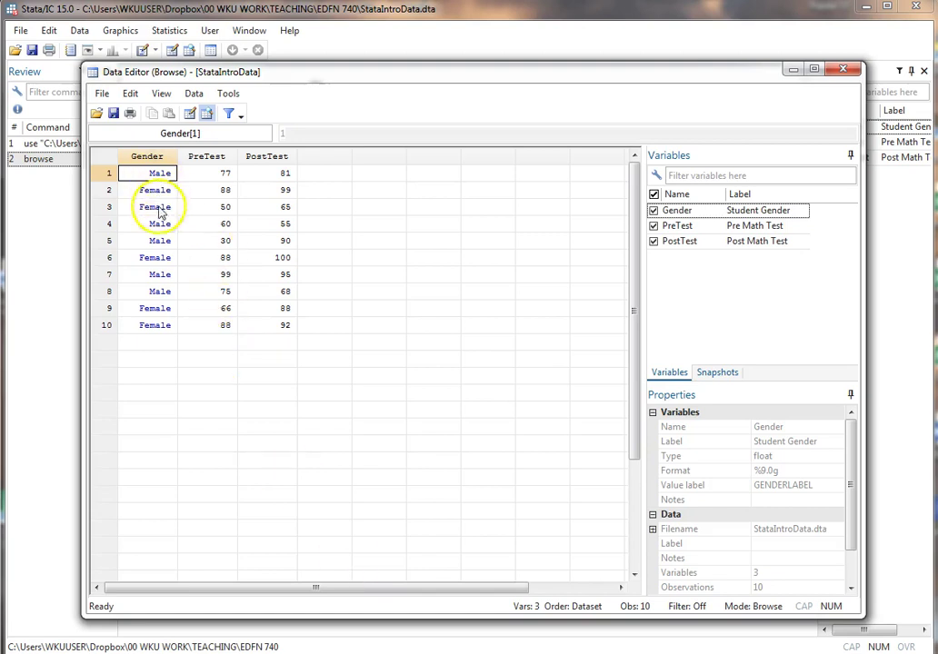
click(846, 71)
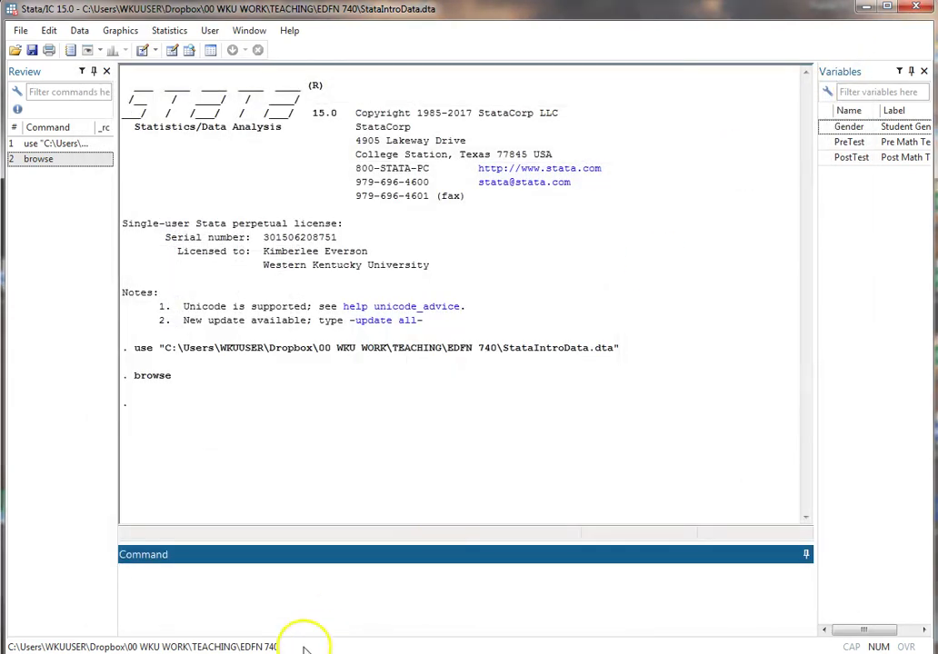
Display the codebook for Gender, showing 1 as Male and 2 as Female.
click(224, 584)
text(codebook)
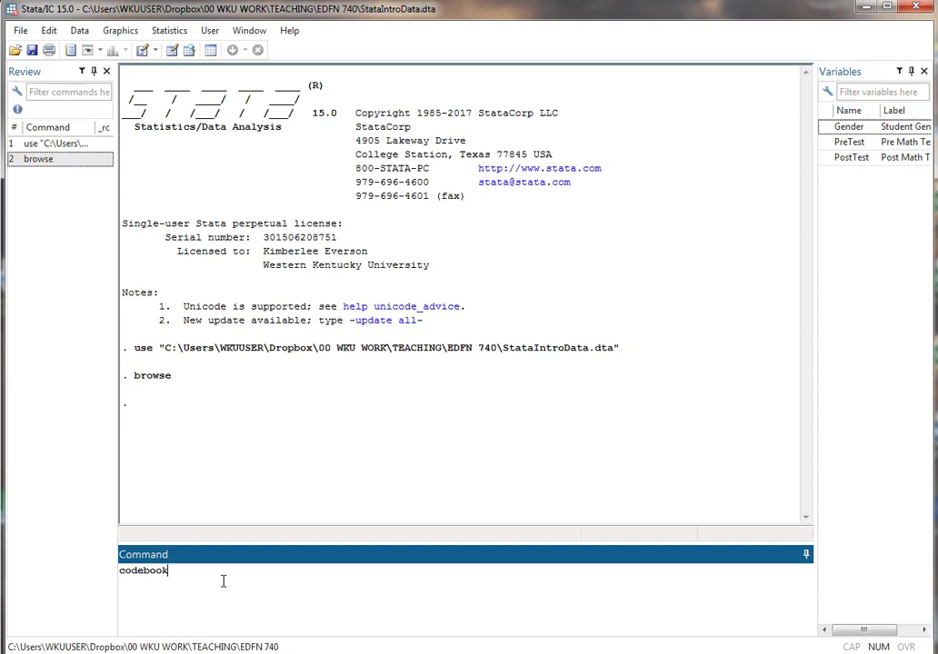
text( Gender)
key(Return)
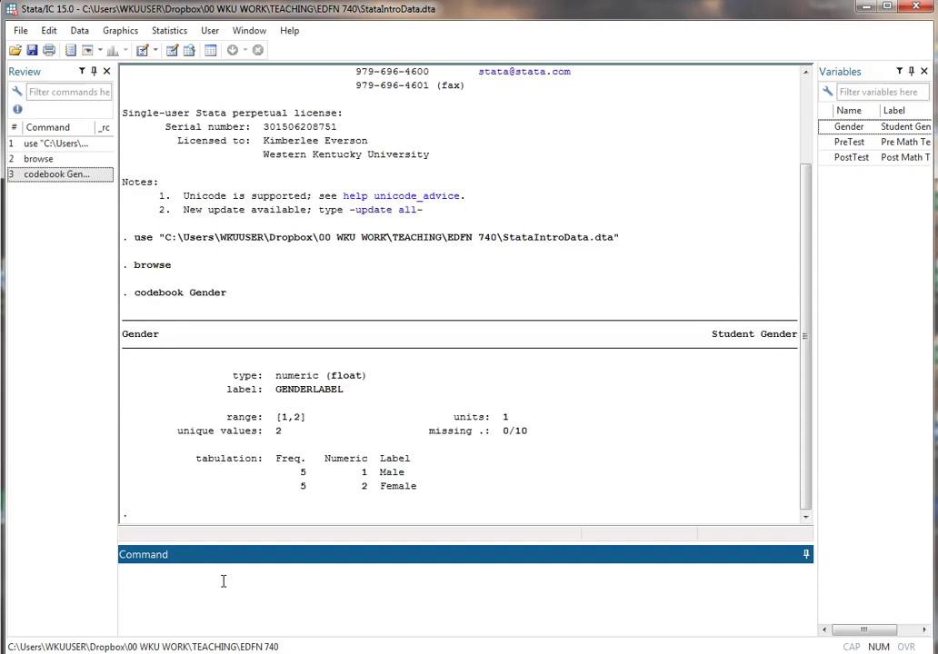
click(474, 501)
click(471, 480)
click(400, 536)
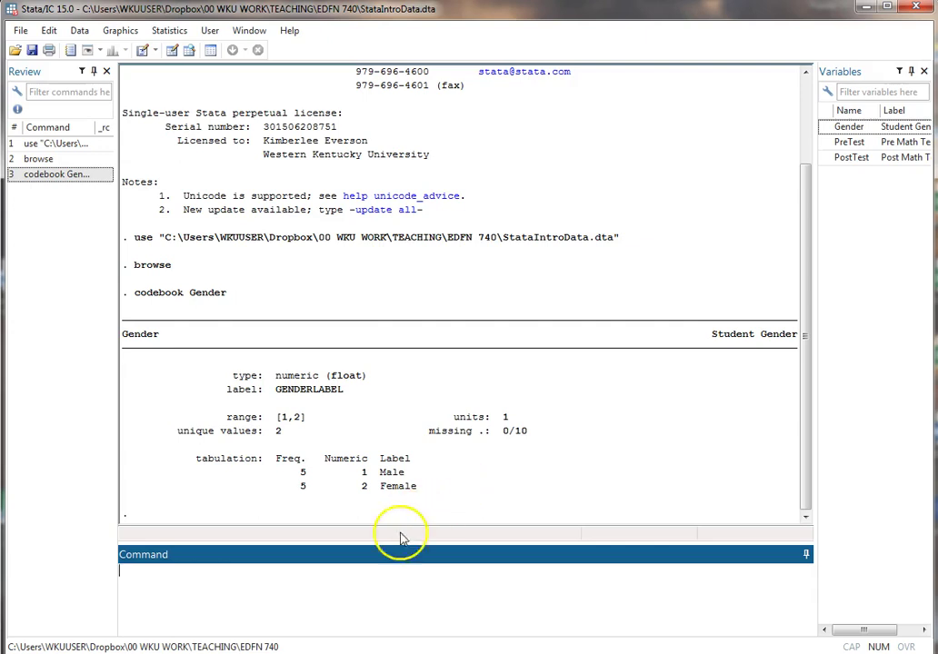
click(360, 589)
Recode Gender with (1=0) (2=1), changing all 10 values.
text(recode )
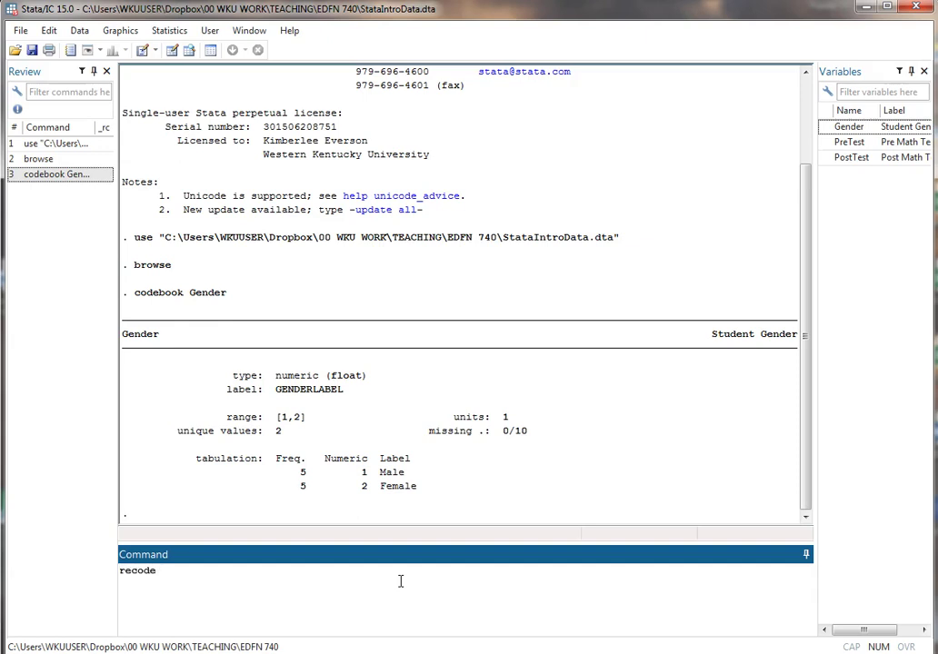
text(Gender)
text((1=0) (2=1))
key(Return)
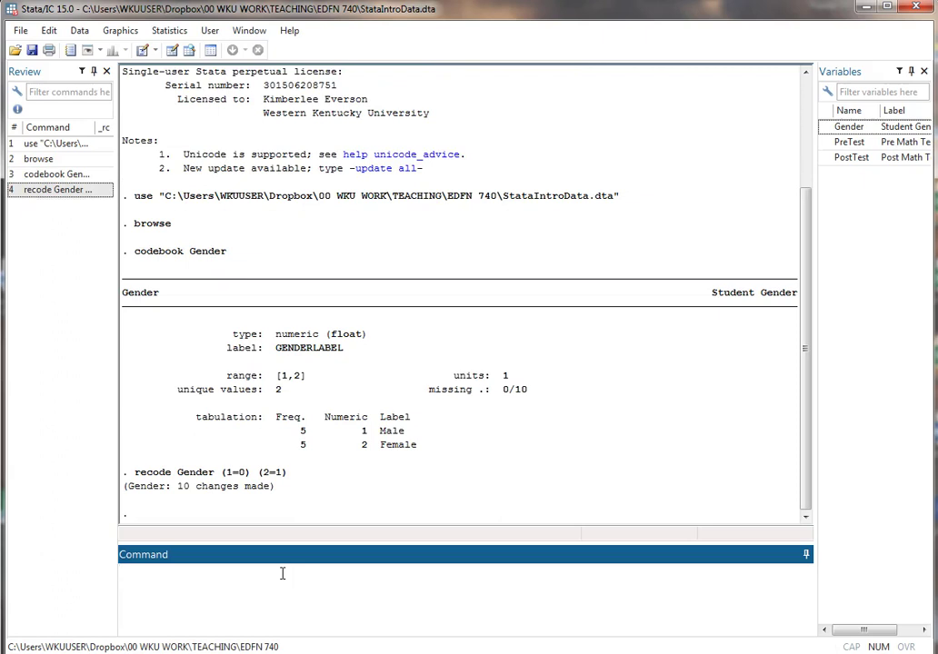
Rerun codebook Gender to check the 0–1 range, with 0 now unlabeled.
text(codebook Gender)
key(Return)
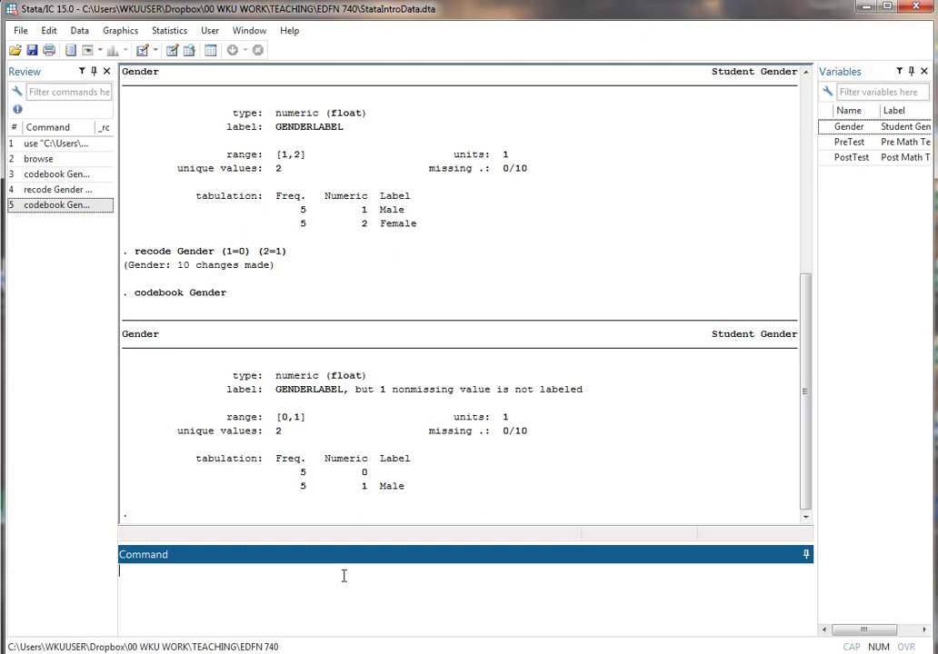
Define the value label GENDERLABEL2 as 0 Male, 1 Female with lab def.
text(lab def)
text(GENDERLAB)
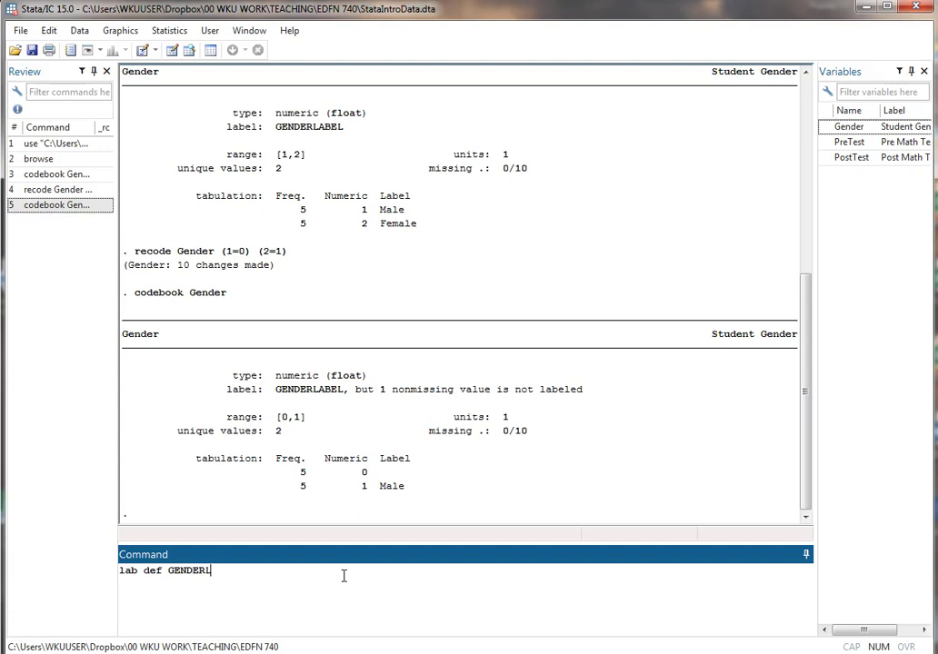
text(EL2)
text(0 Male 1 F)
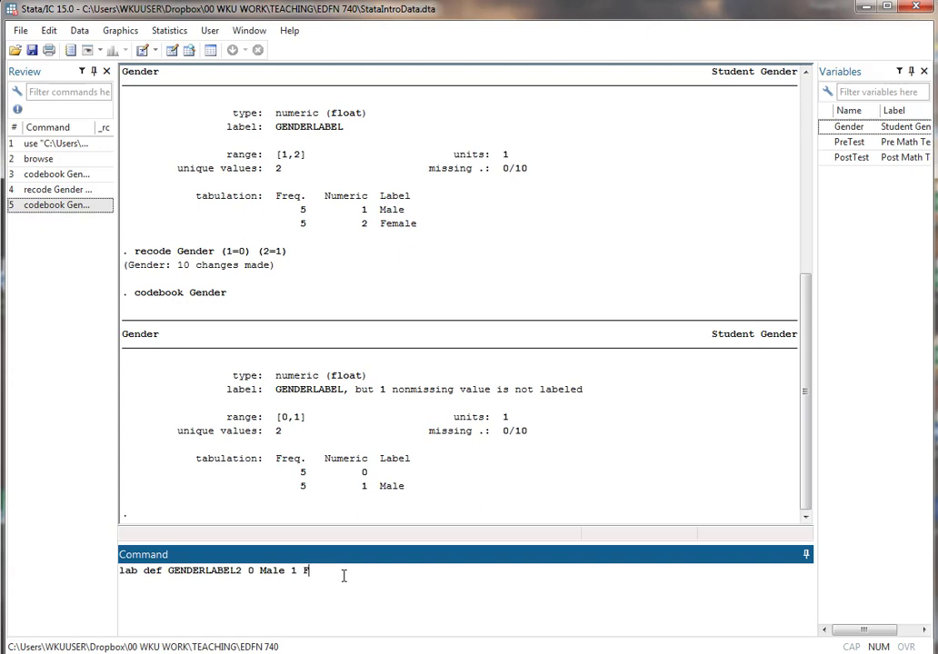
text(emale)
key(Return)
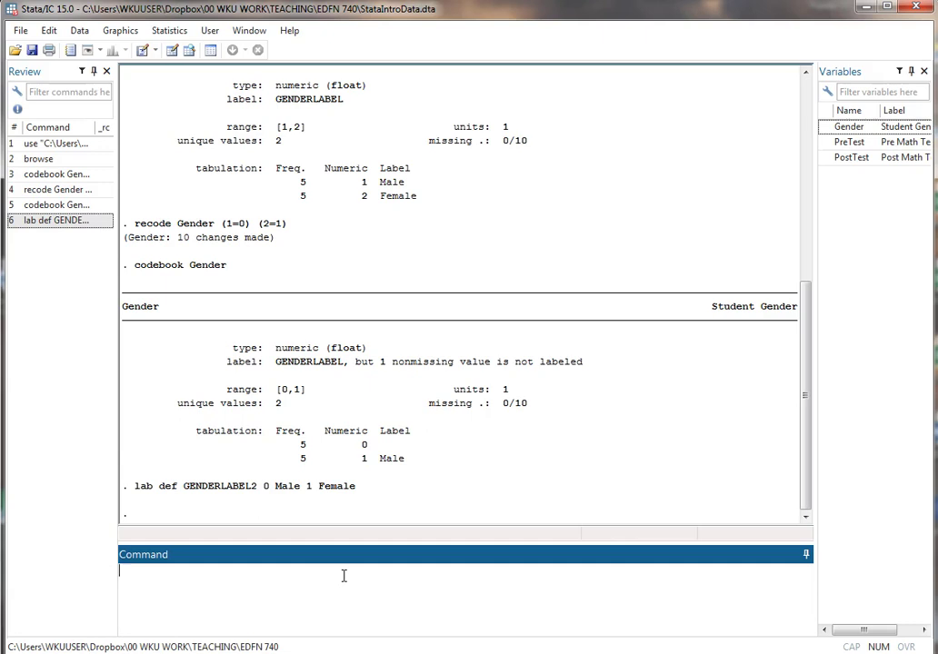
Assign the GENDERLABEL2 value label to Gender with lab val.
text(lab val)
text(Gender GEND)
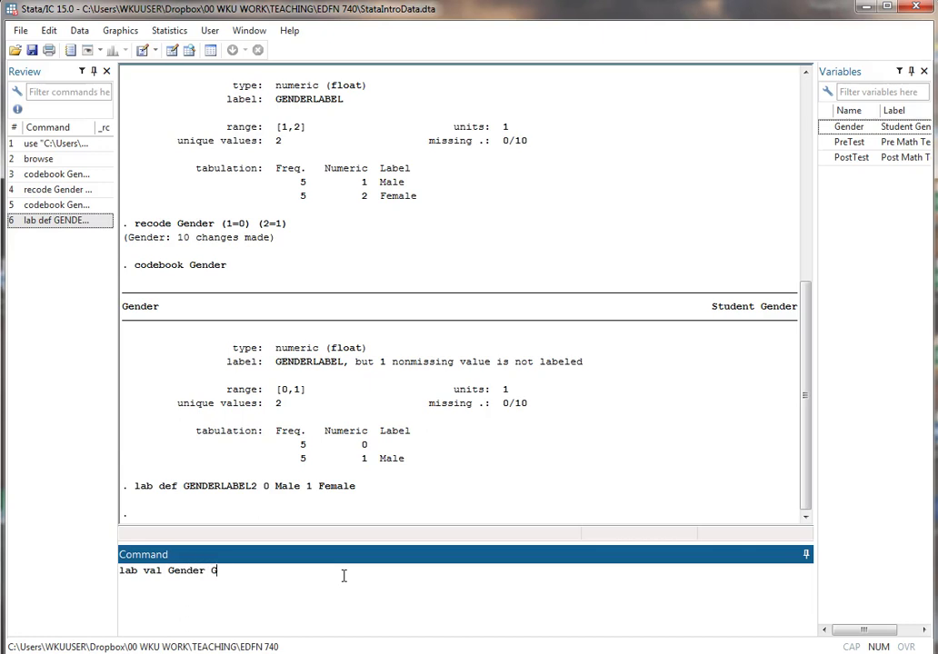
text(ERLABEL2)
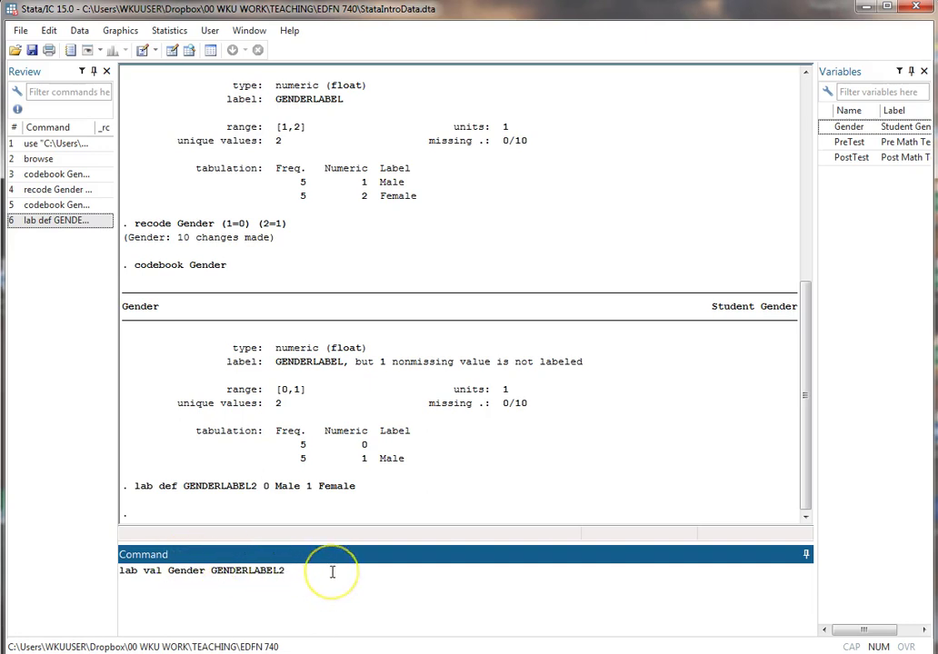
key(Return)
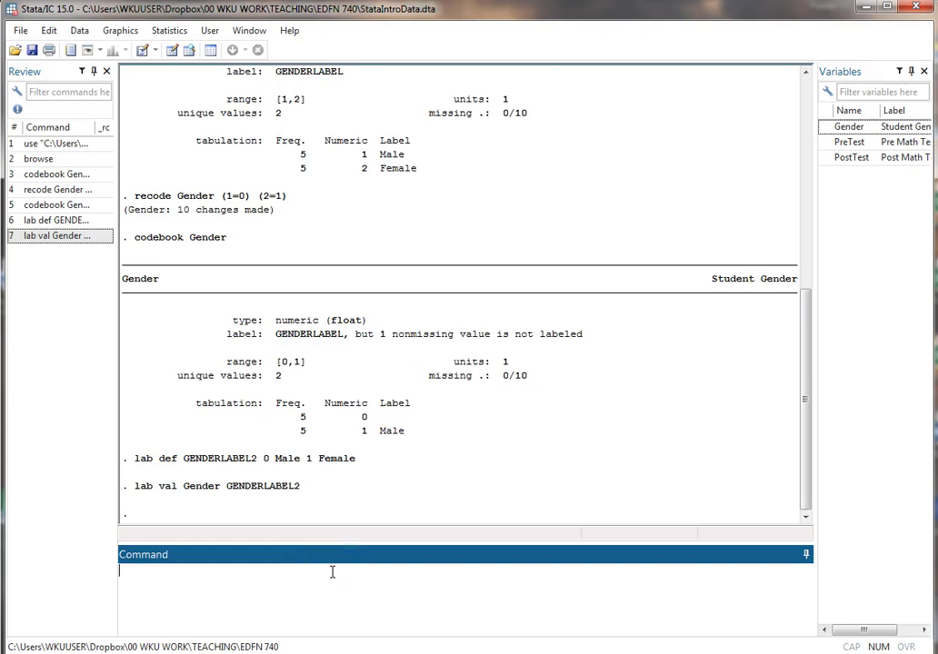
Rerun codebook Gender to confirm five 0s read Male and five 1s Female.
text(codebook Gender)
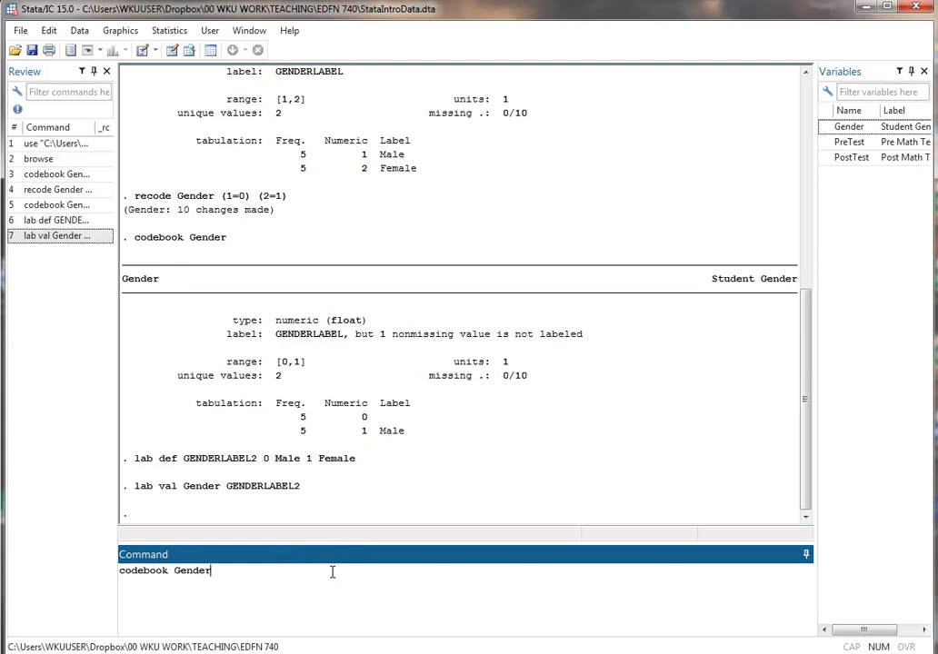
key(Return)
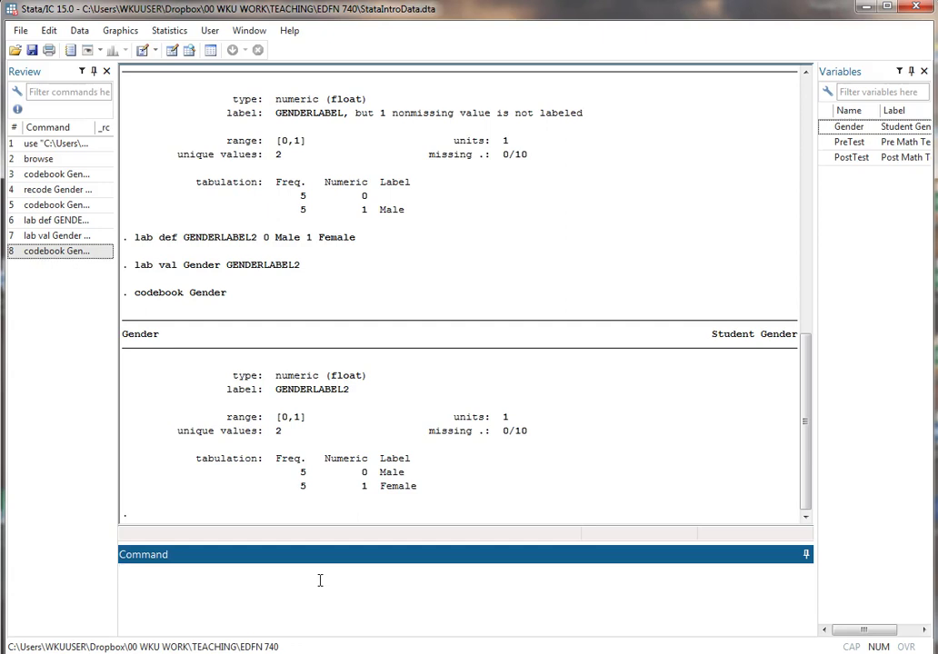
Generate Differences=PostTest-PreTest and check the new variable in the Variables panel.
text(gen)
text(Differences)
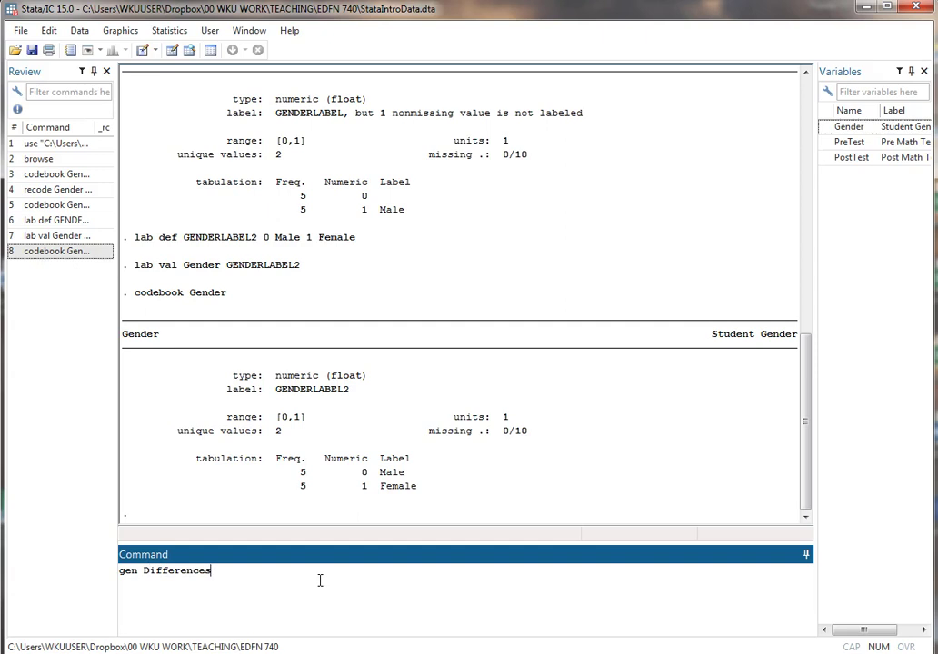
text(=PostTest-PreTest)
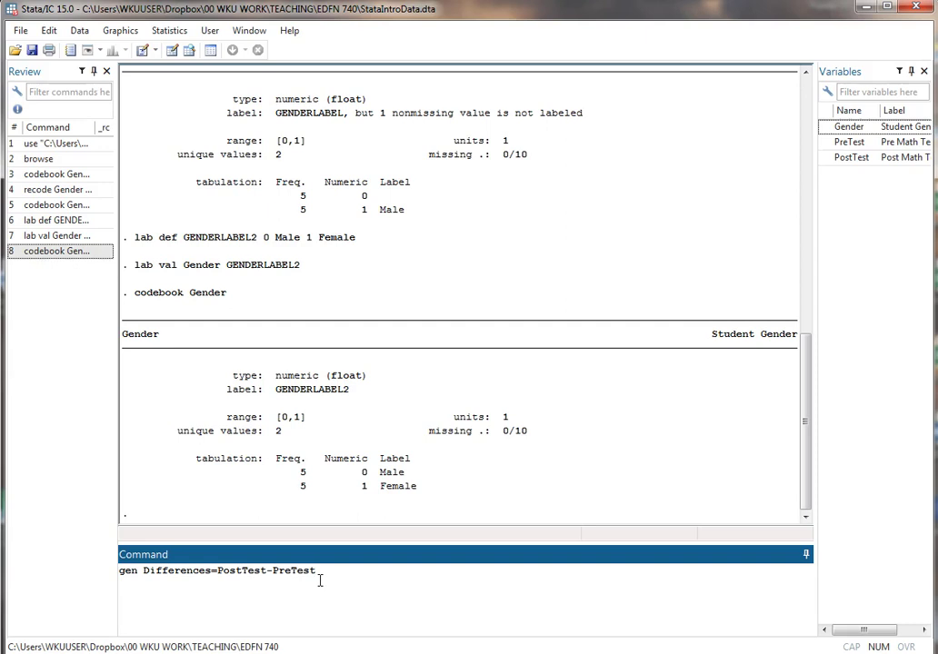
key(Return)
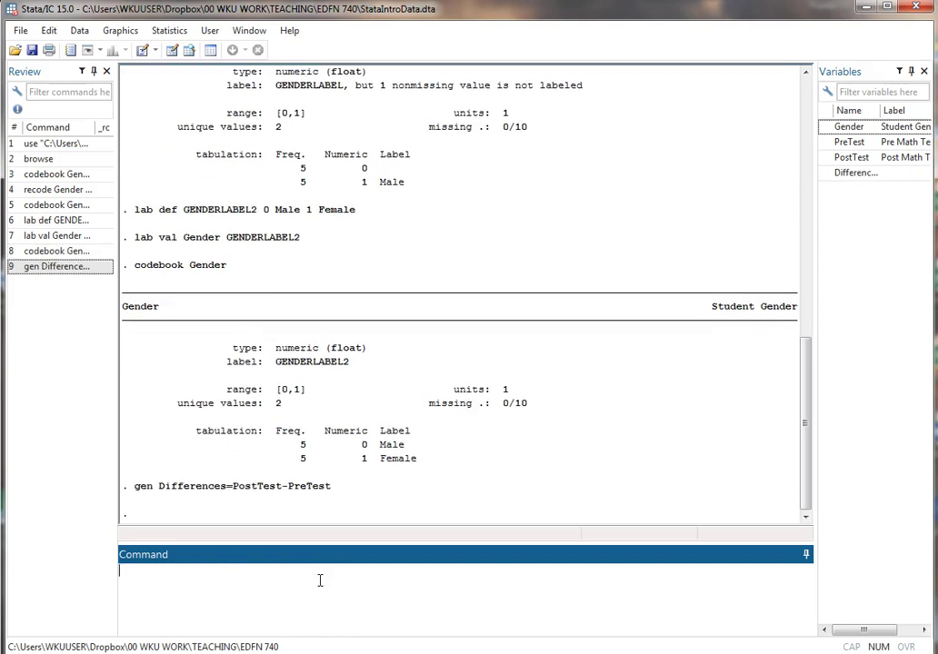
click(854, 175)
click(901, 177)
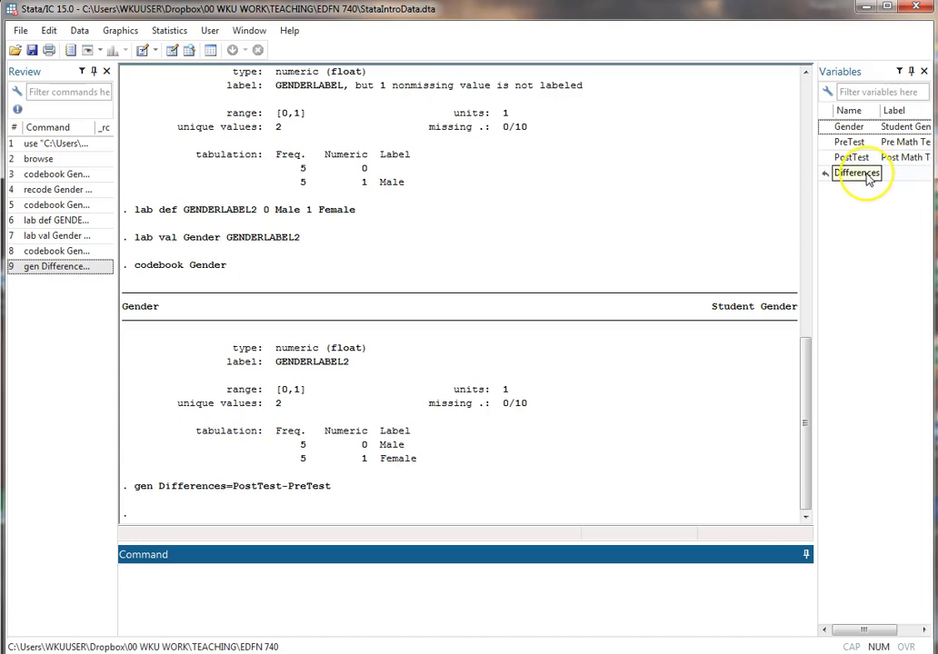
click(448, 574)
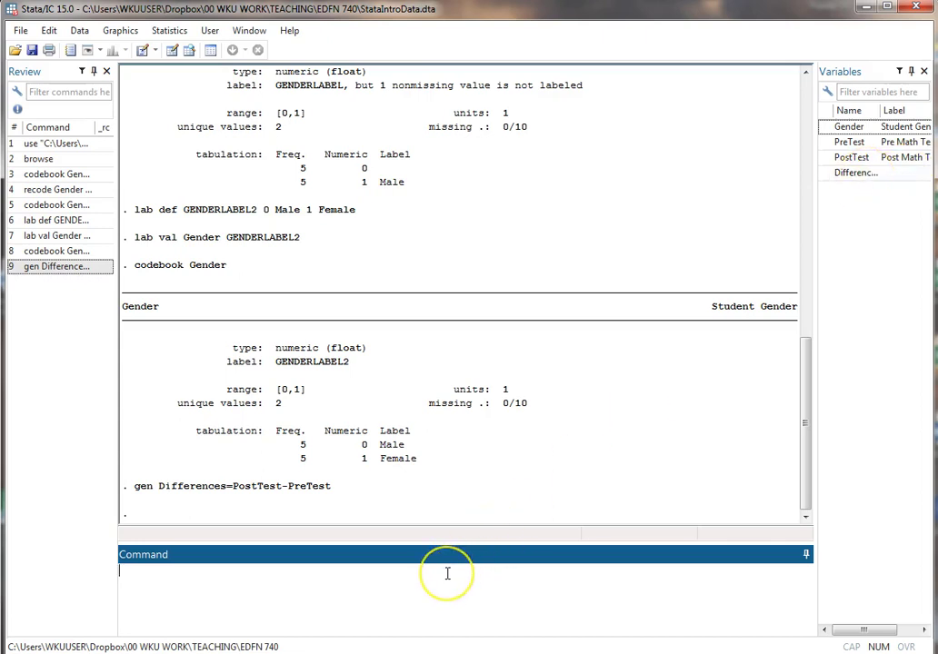
Summarize Differences: 10 observations, mean 11.2, minimum -7, maximum 60.
text(sum Differences)
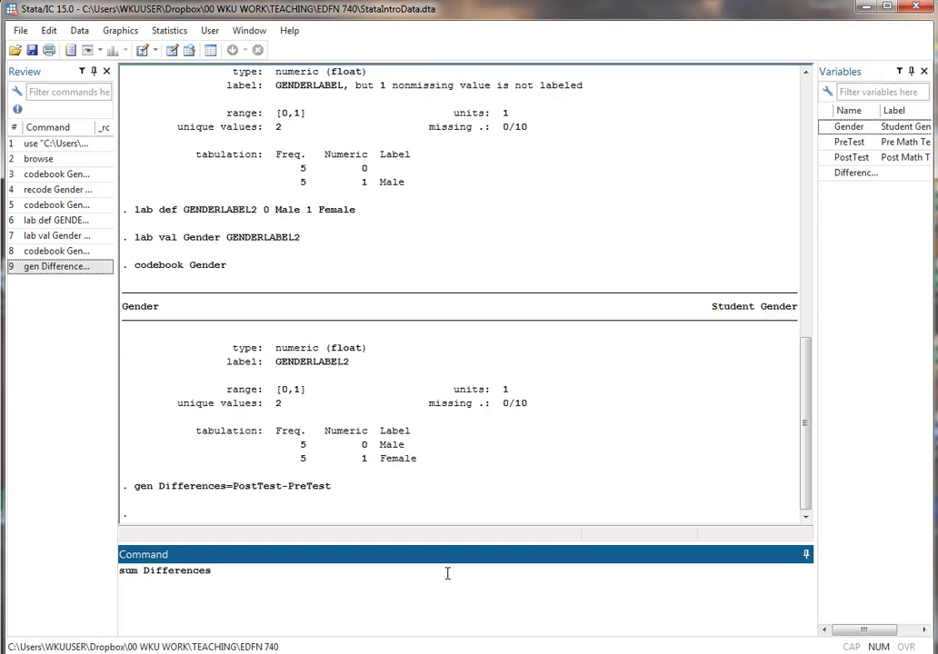
key(Return)
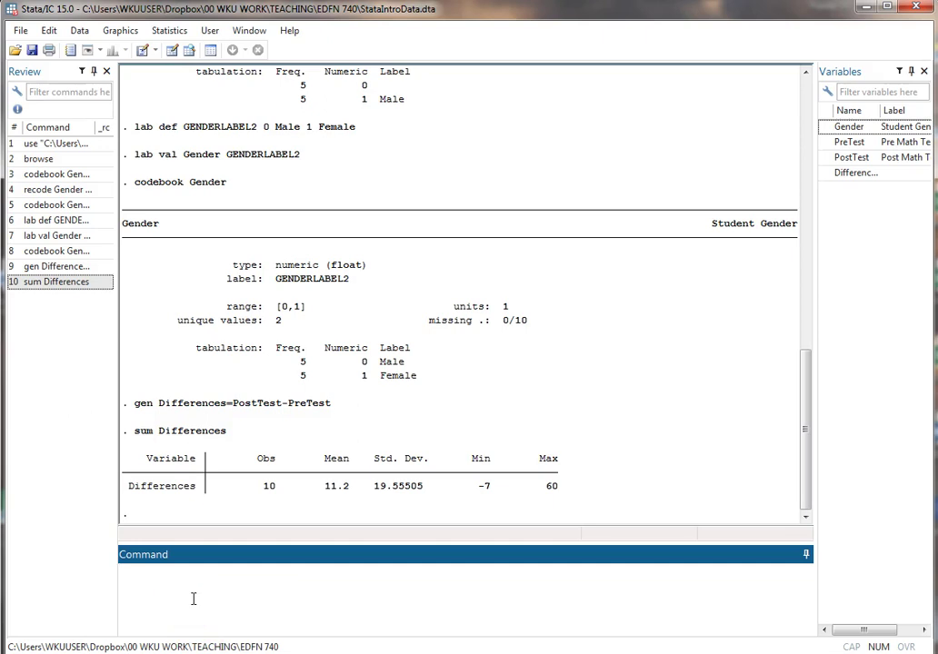
text(hist Differences)
Draw the histogram of Differences (3 bins, width 22.33), then close the graph.
key(Return)
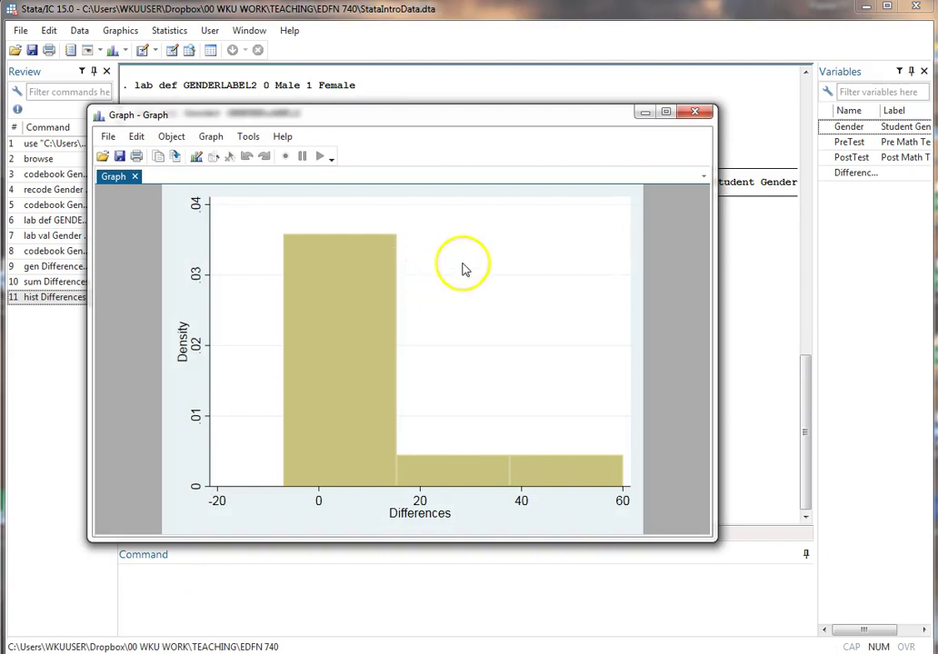
click(695, 114)
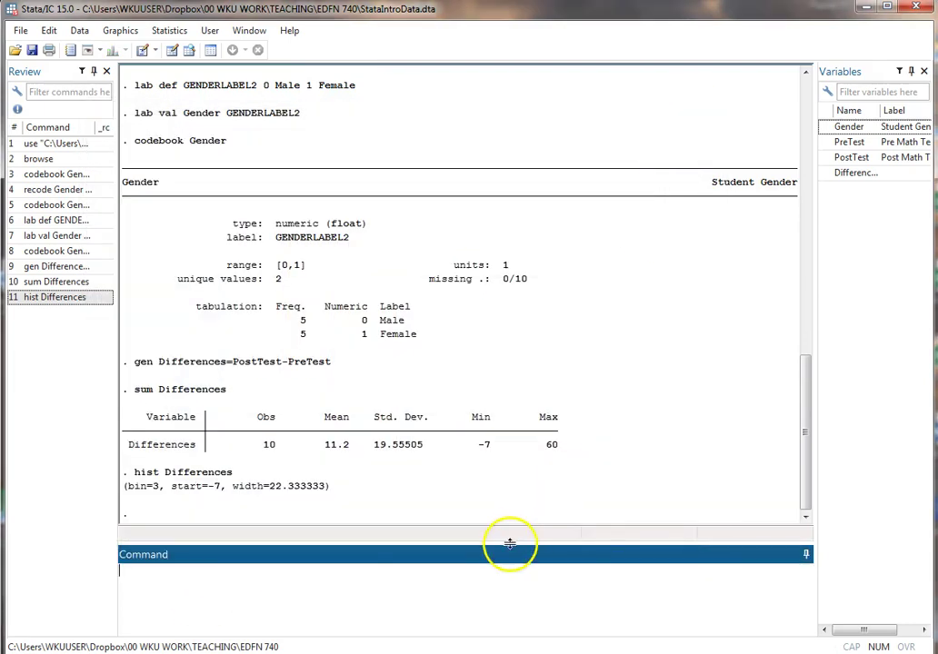
click(410, 621)
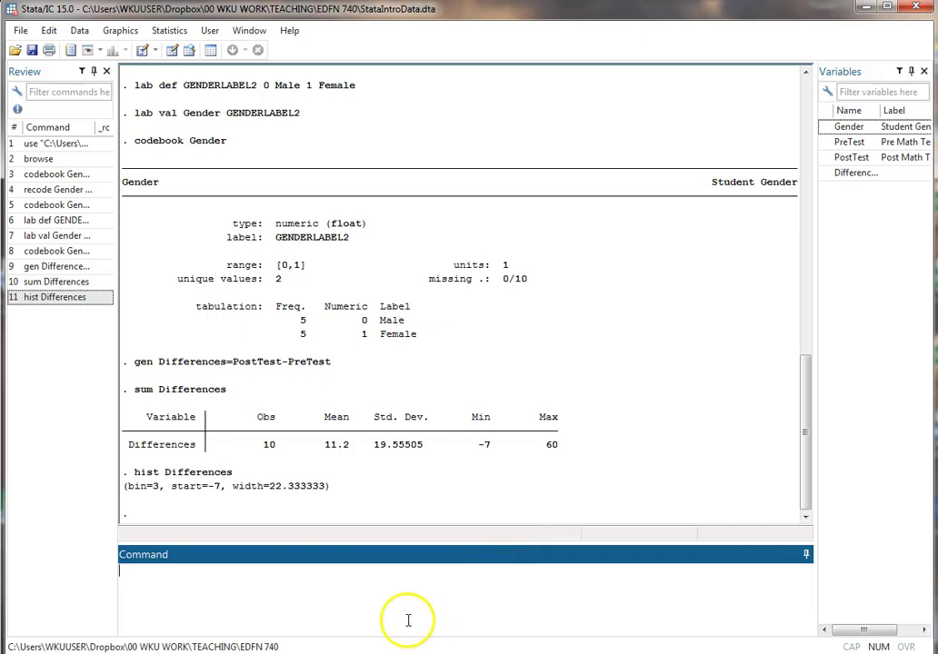